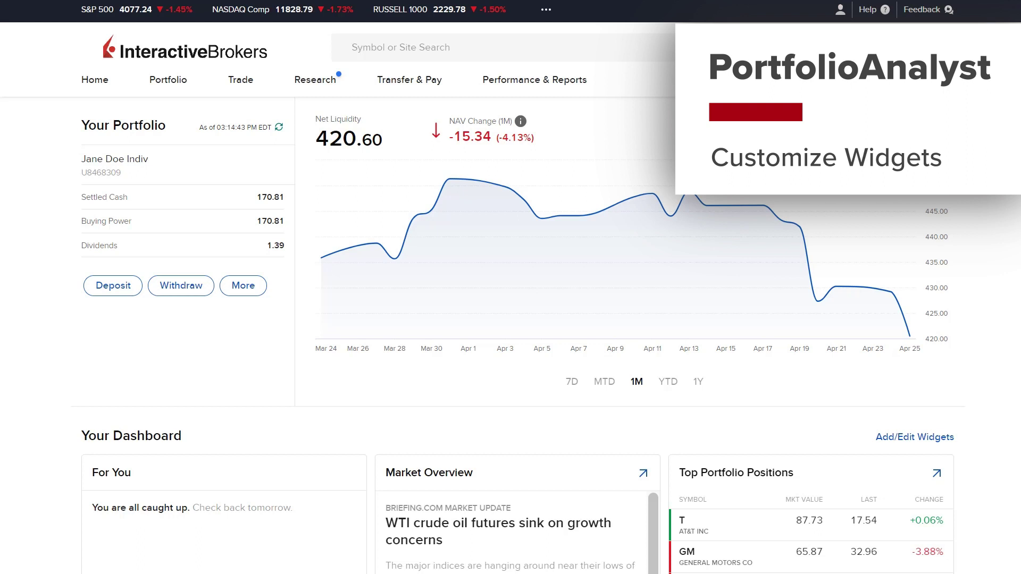
- Open PortfolioAnalyst from the Performance & Reports menu
{"action": "left_click", "coordinate": [571, 82]}
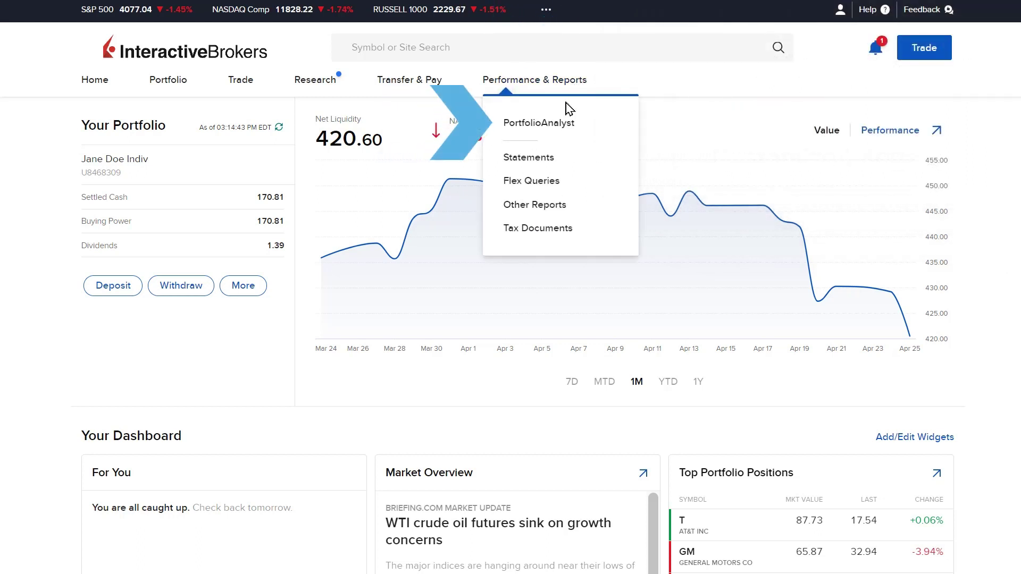
{"action": "left_click", "coordinate": [555, 130]}
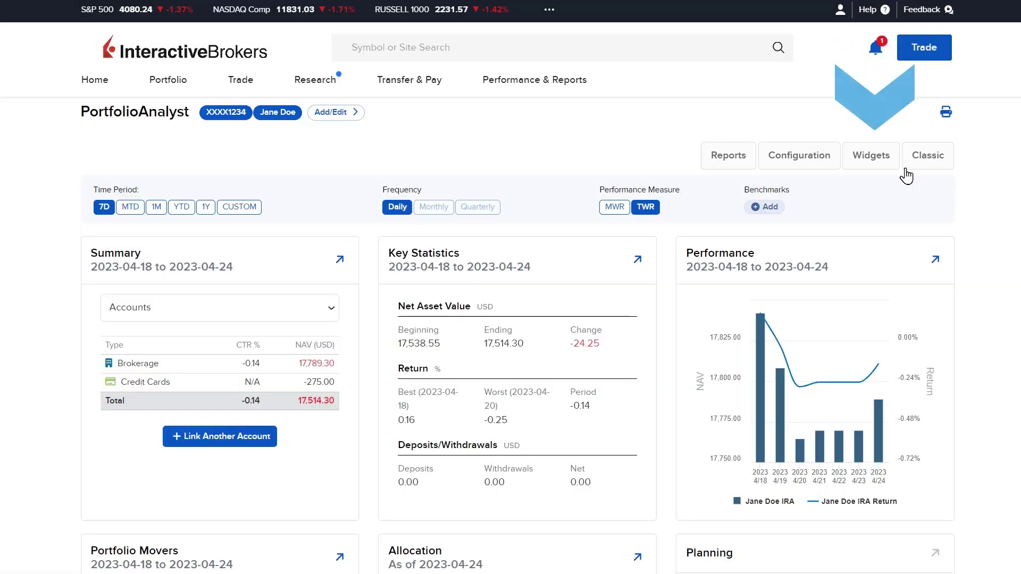
{"action": "left_click", "coordinate": [872, 155]}
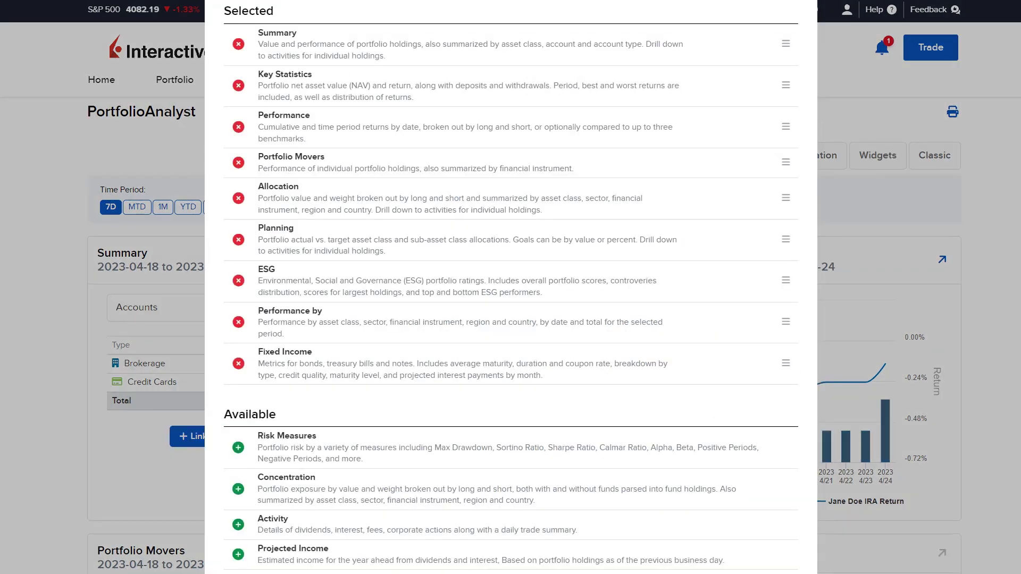
- Add Risk Measures, remove Performance by, move Allocation up and Performance to top, and save
{"action": "left_click", "coordinate": [238, 449]}
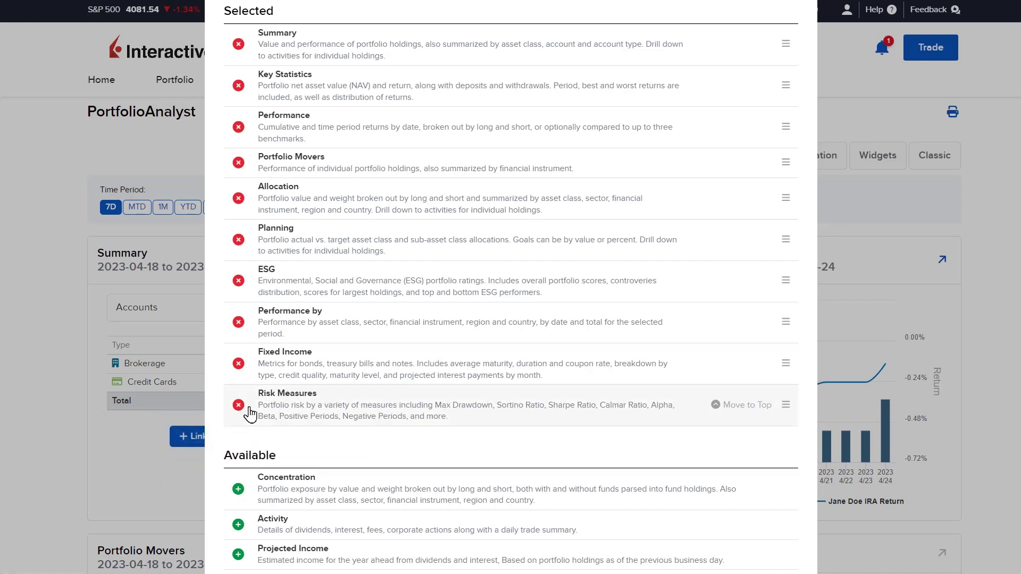
{"action": "left_click", "coordinate": [239, 323]}
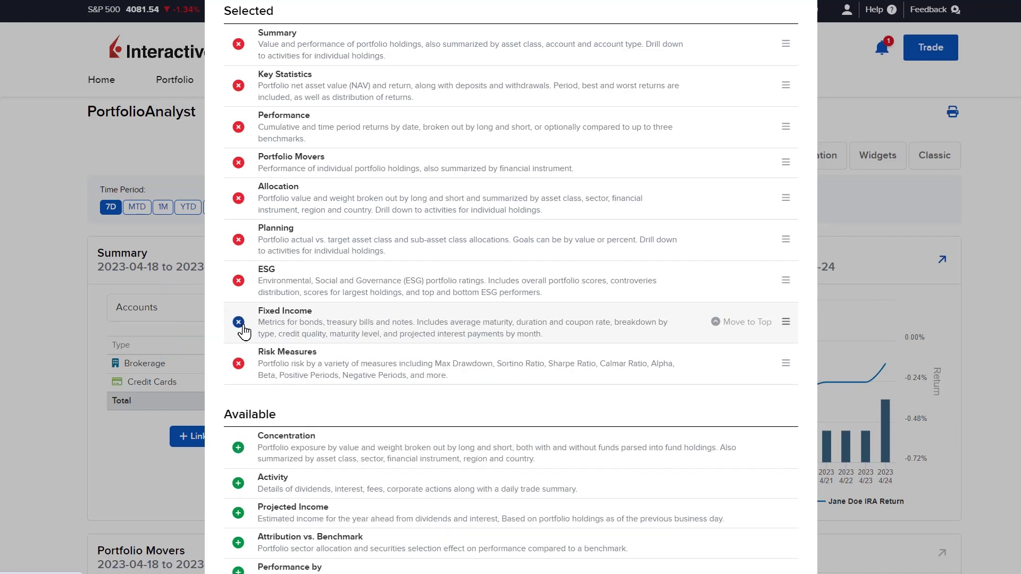
{"action": "mouse_move", "coordinate": [786, 198]}
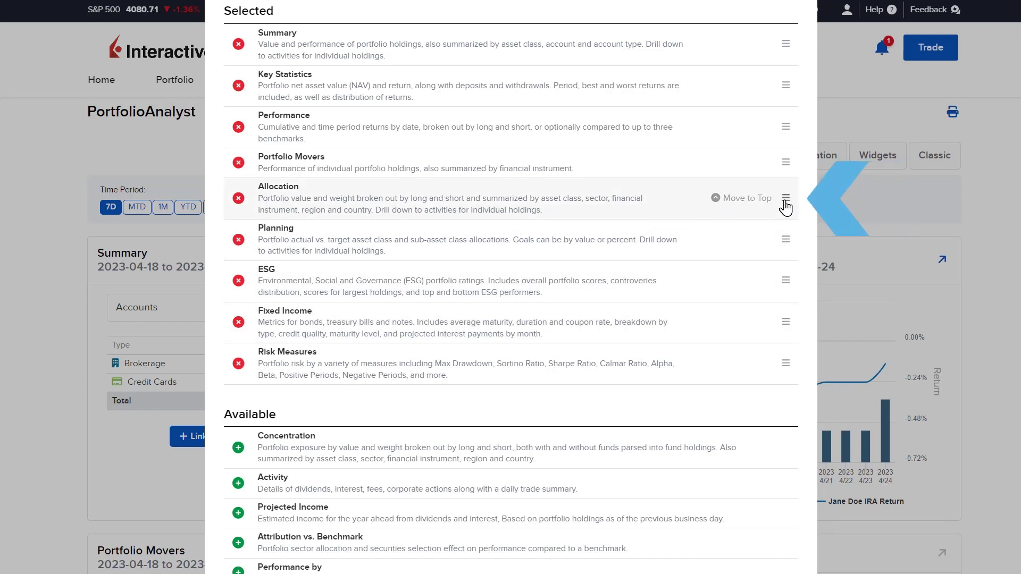
{"action": "left_click_drag", "start_coordinate": [787, 207], "coordinate": [783, 127]}
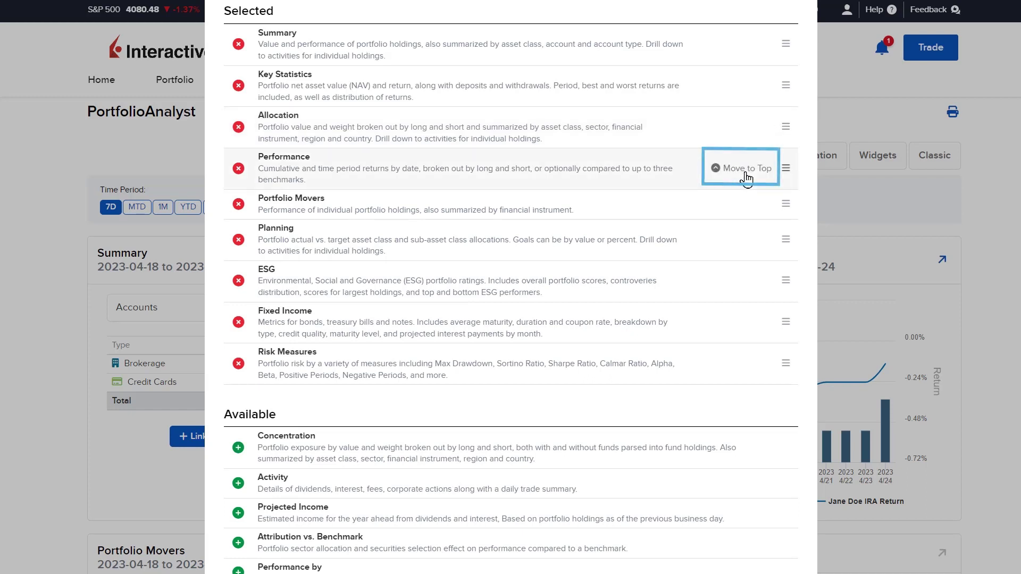
{"action": "left_click", "coordinate": [747, 178]}
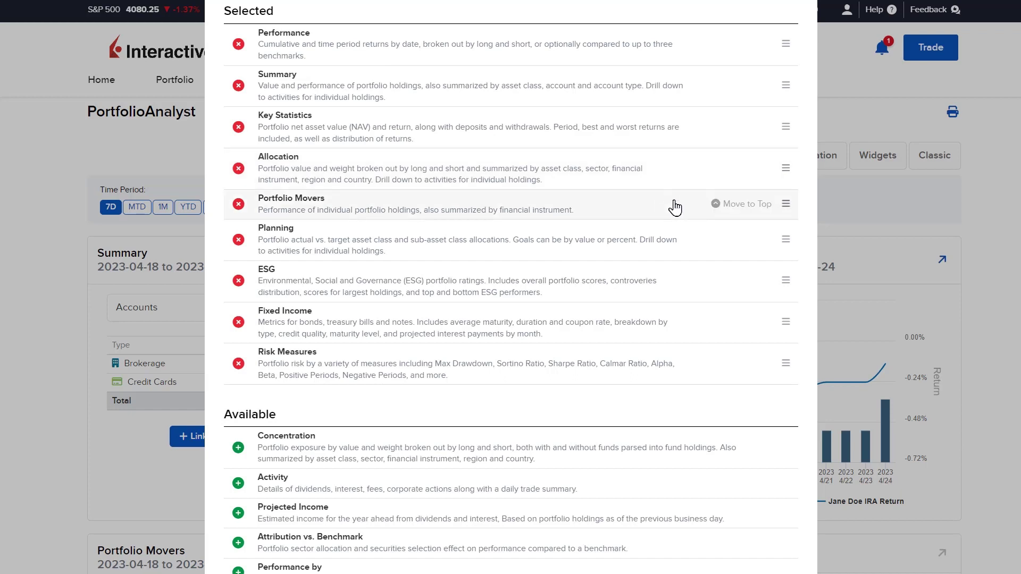
{"action": "scroll", "coordinate": [687, 215], "scroll_direction": "down", "scroll_amount": 2}
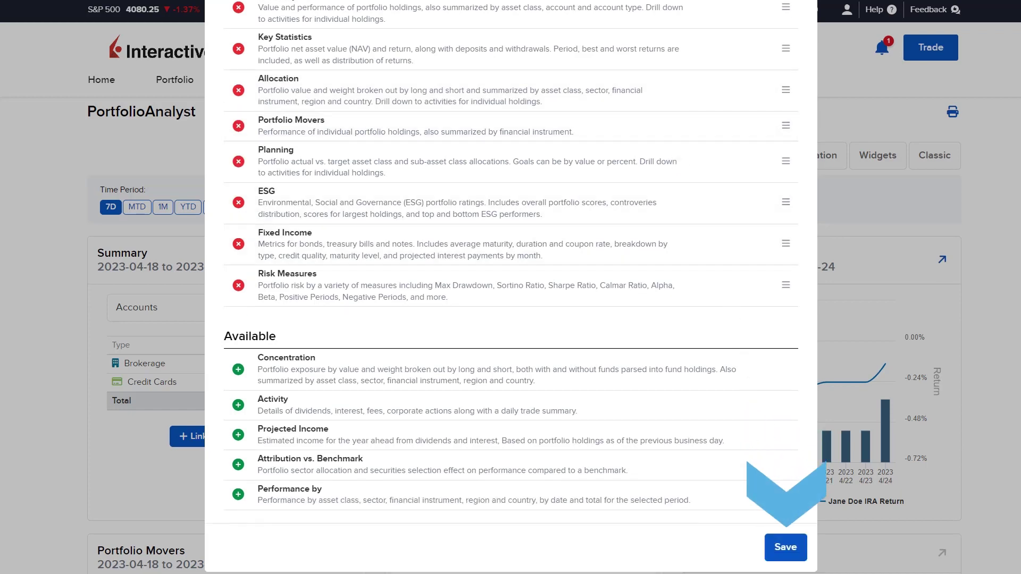
{"action": "left_click", "coordinate": [785, 548]}
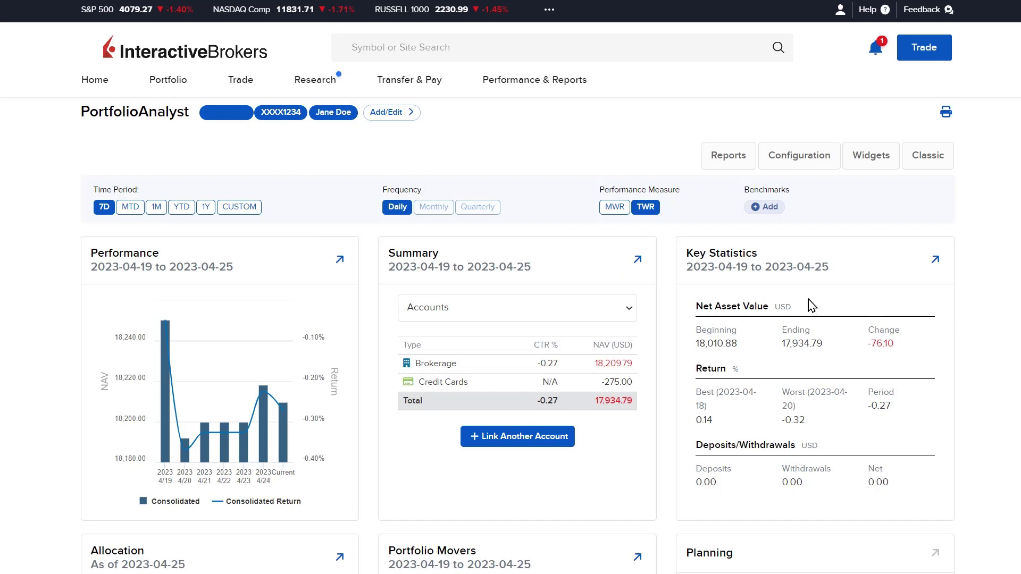
- Open the Summary widget's Accounts details and expand the first brokerage account's holdings
{"action": "left_click", "coordinate": [639, 262]}
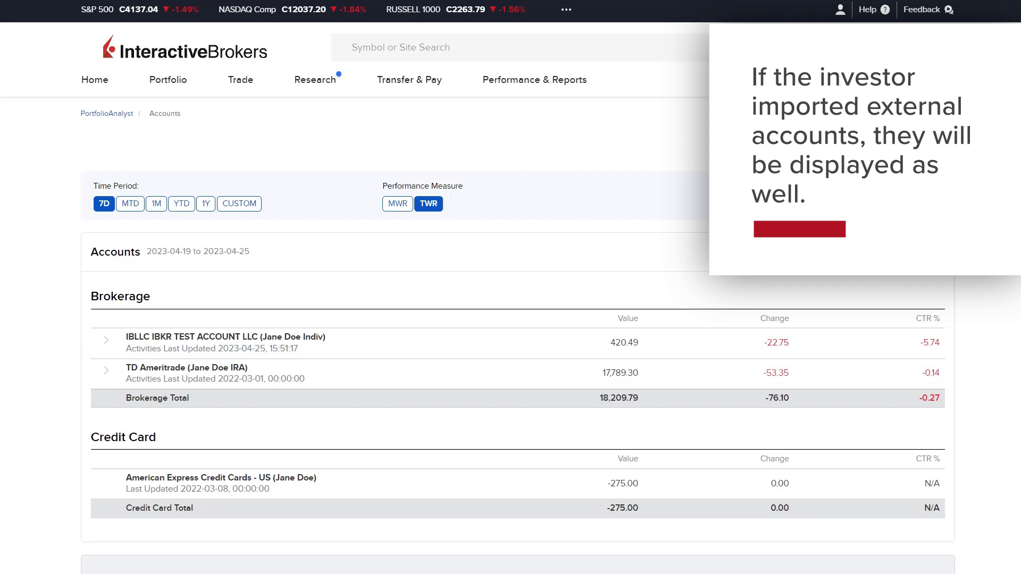
{"action": "left_click", "coordinate": [107, 350]}
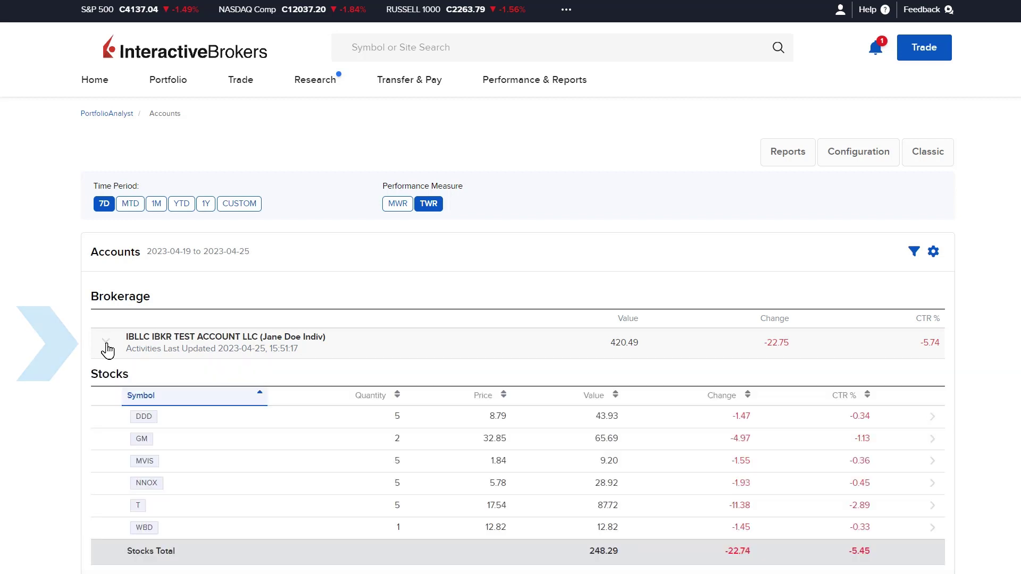
{"action": "scroll", "coordinate": [49, 379], "scroll_direction": "down", "scroll_amount": 1}
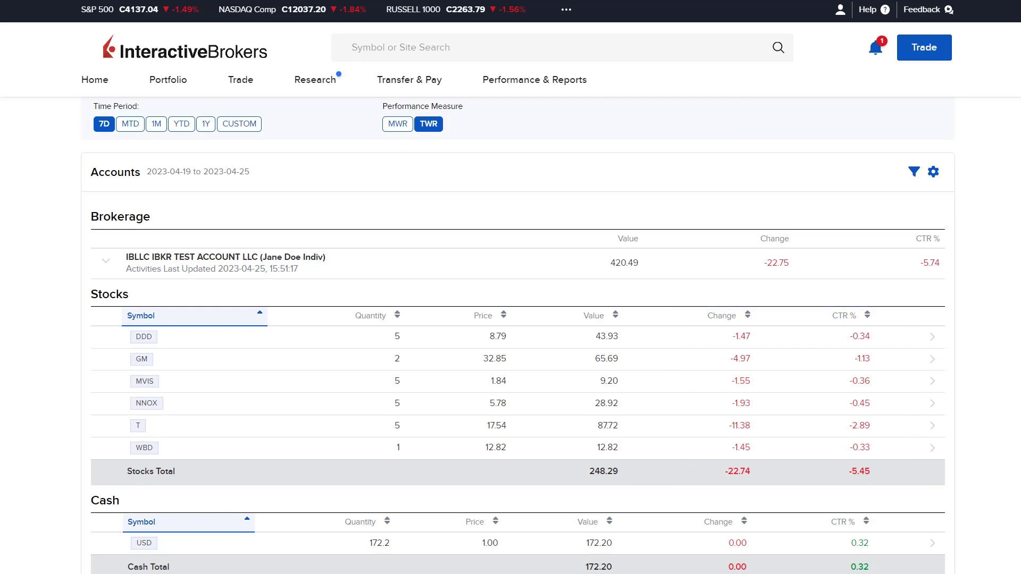
{"action": "left_click", "coordinate": [934, 173]}
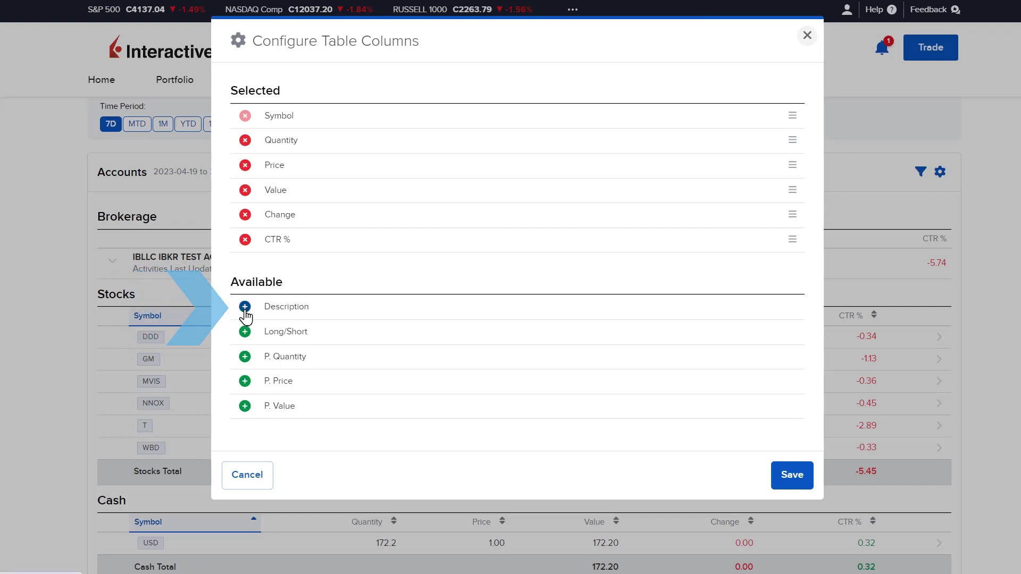
- Add Description just below Symbol, remove CTR %, and save the column layout
{"action": "left_click", "coordinate": [245, 307]}
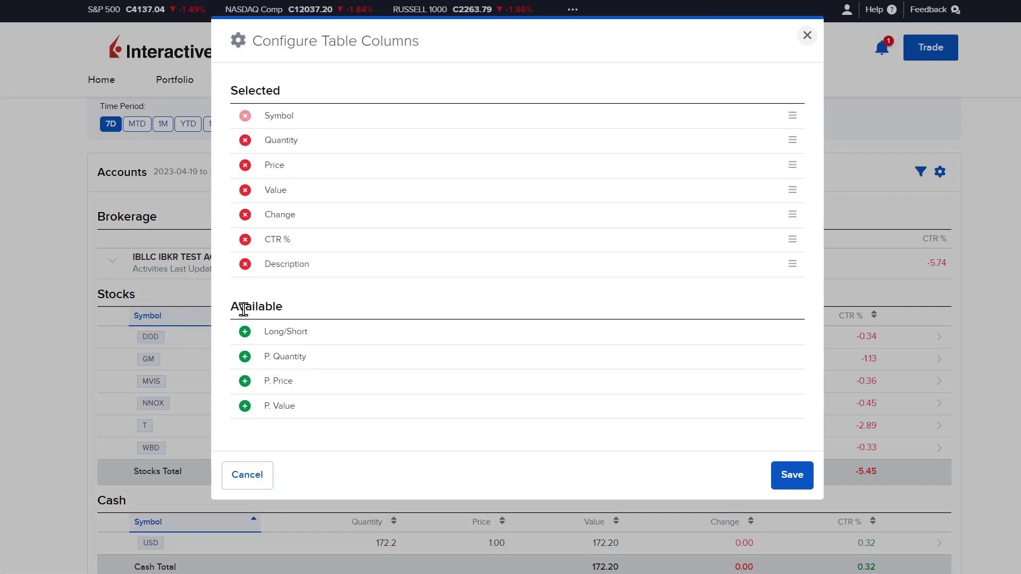
{"action": "left_click", "coordinate": [245, 239]}
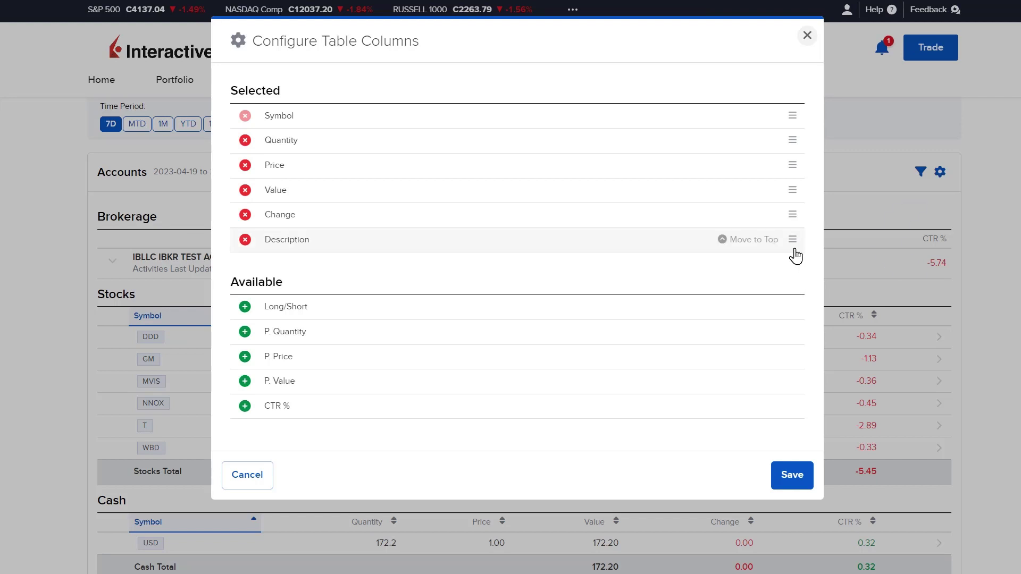
{"action": "left_click_drag", "start_coordinate": [795, 249], "coordinate": [791, 141]}
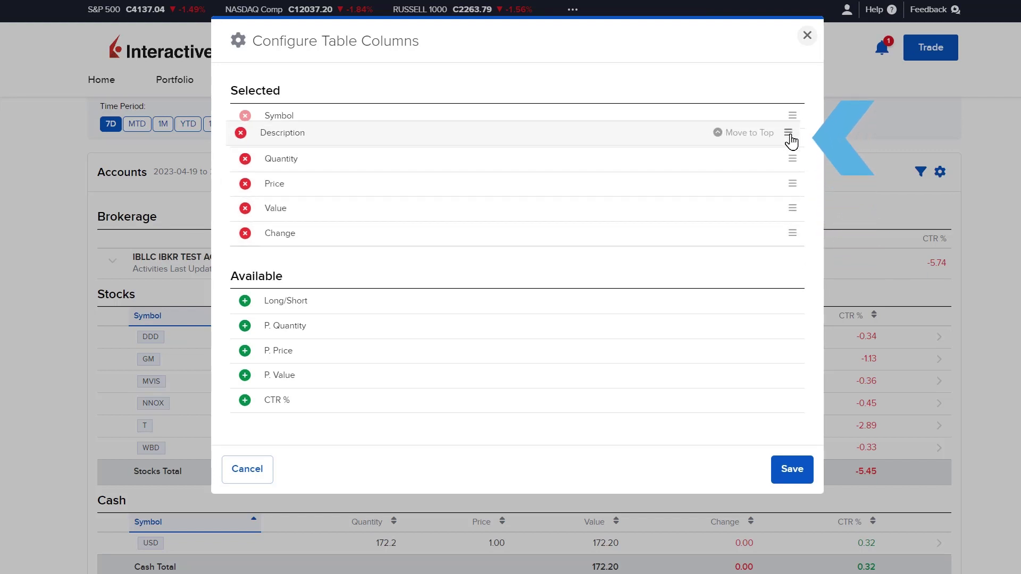
{"action": "left_click_drag", "start_coordinate": [791, 141], "coordinate": [791, 141]}
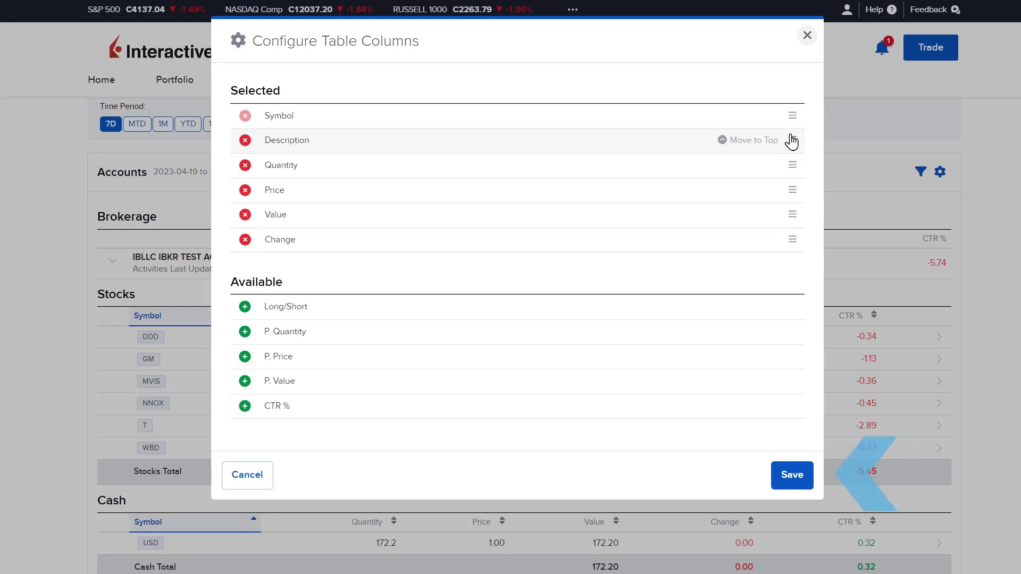
{"action": "left_click", "coordinate": [792, 476]}
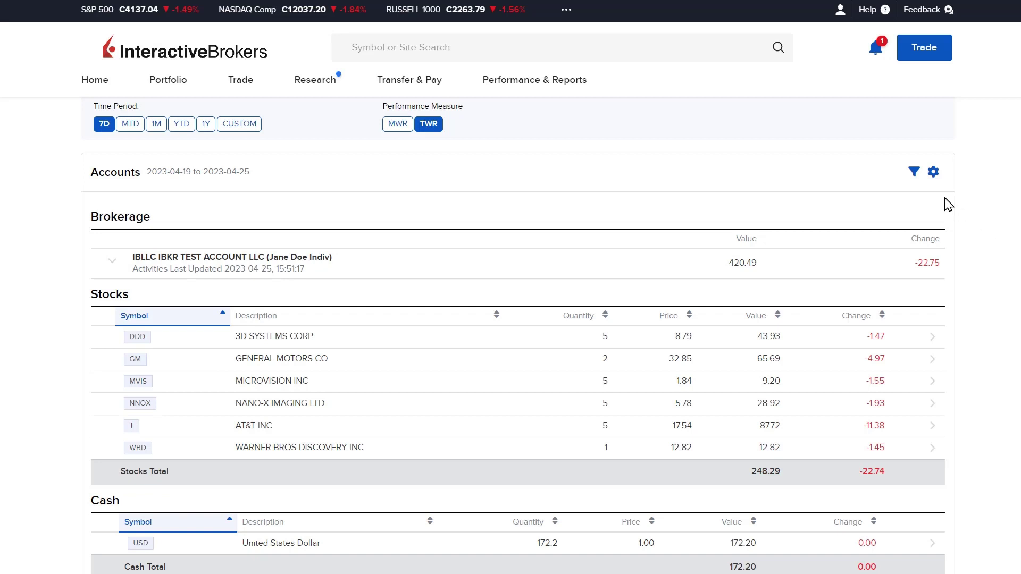
- Review the account-type filter without changes, then go back to the PortfolioAnalyst dashboard
{"action": "left_click", "coordinate": [914, 173]}
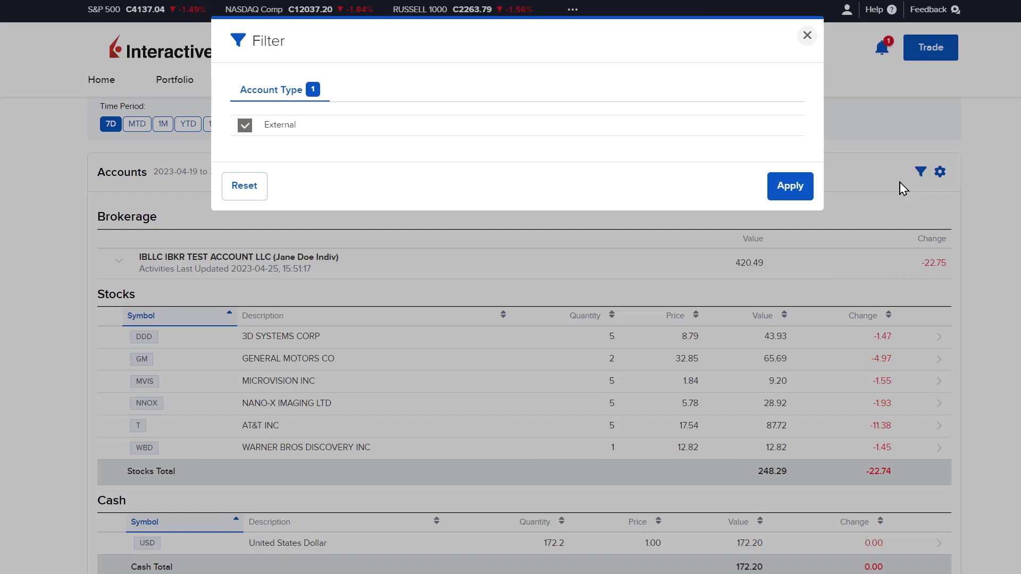
{"action": "left_click", "coordinate": [807, 35]}
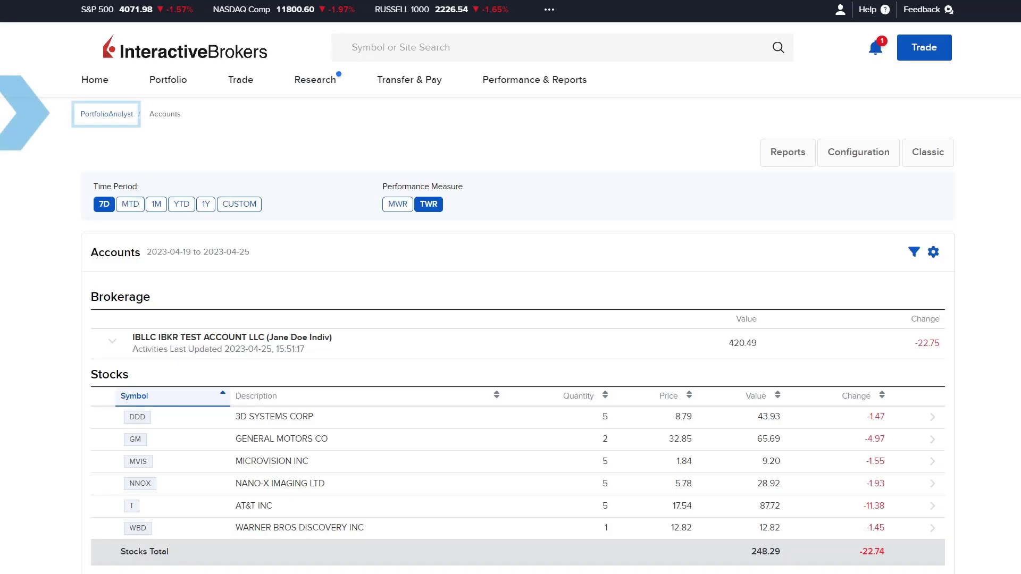
{"action": "left_click", "coordinate": [117, 117]}
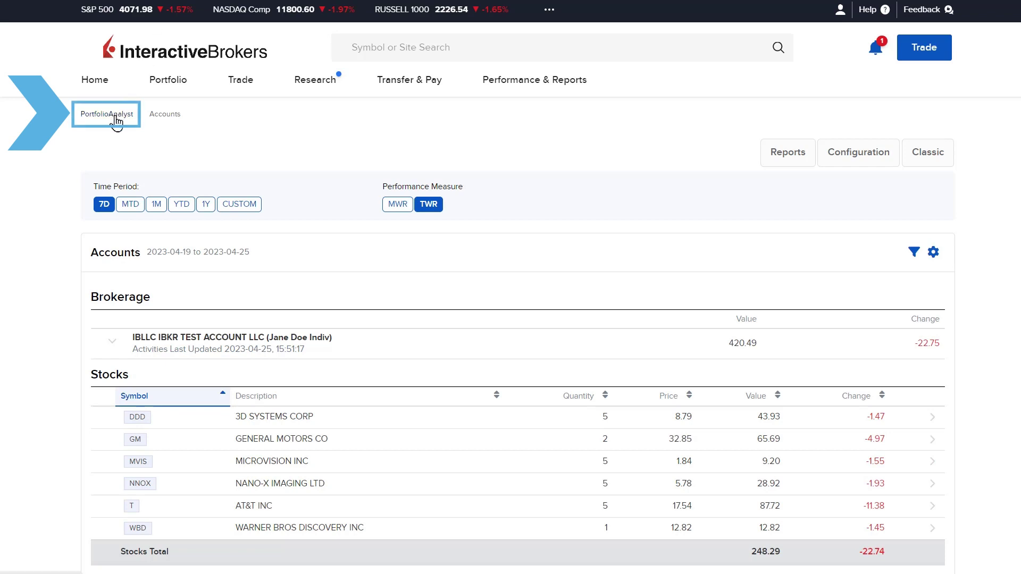